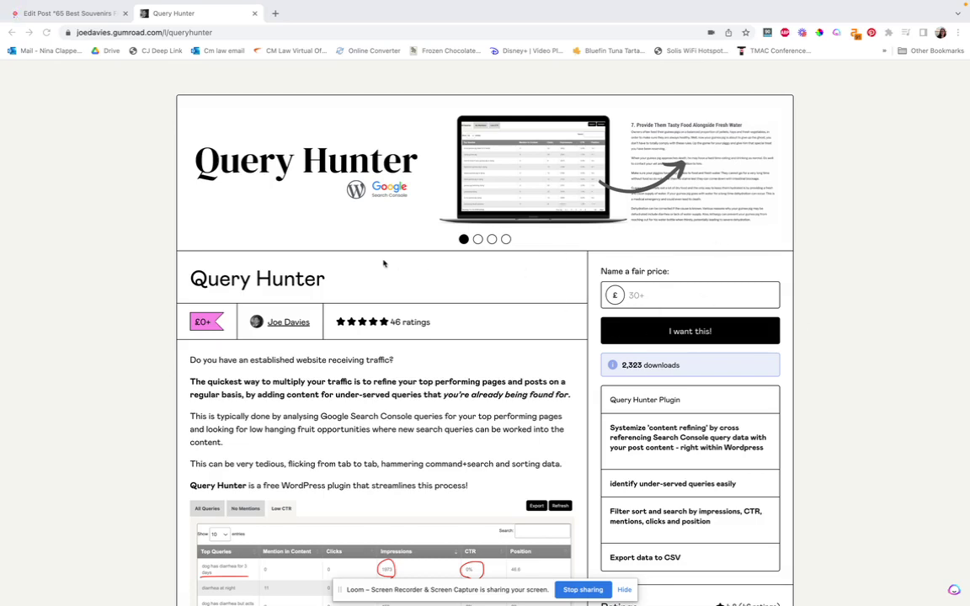
Step: Scroll up and down through the current browser page
scroll(387, 262, "down", 1)
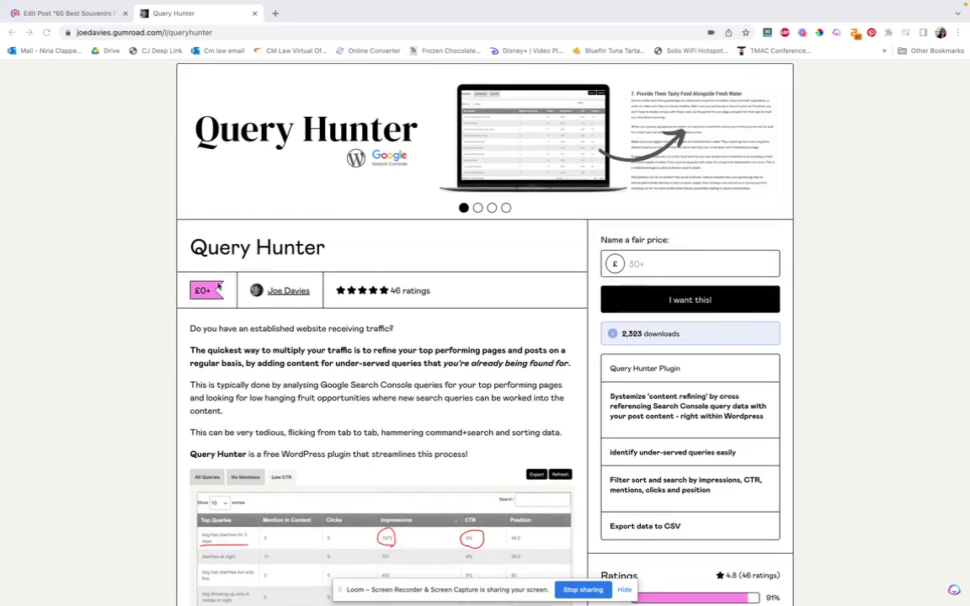
scroll(148, 331, "down", 3)
scroll(149, 331, "down", 3)
scroll(148, 331, "up", 3)
scroll(148, 331, "down", 1)
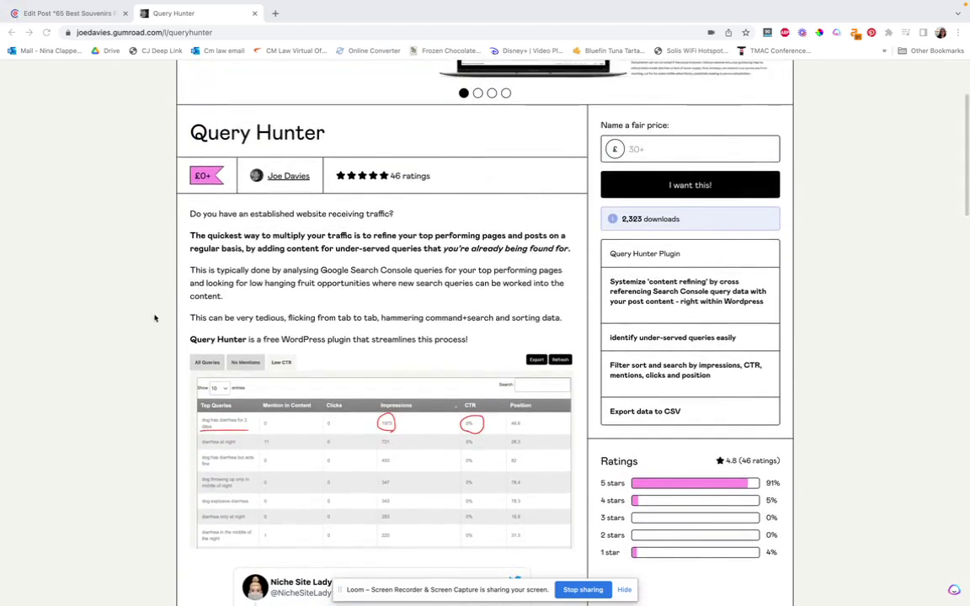
scroll(160, 304, "up", 1)
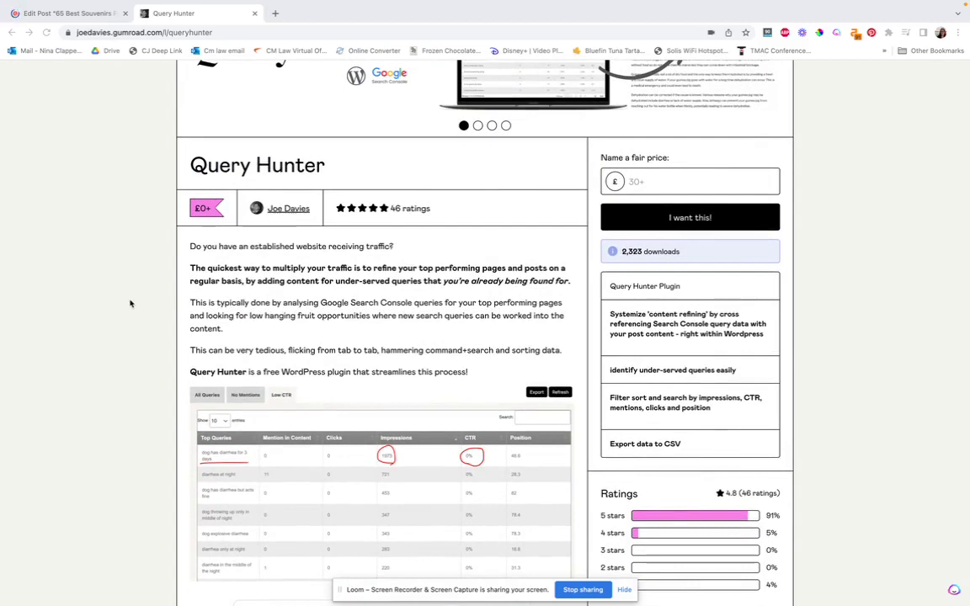
scroll(131, 303, "up", 3)
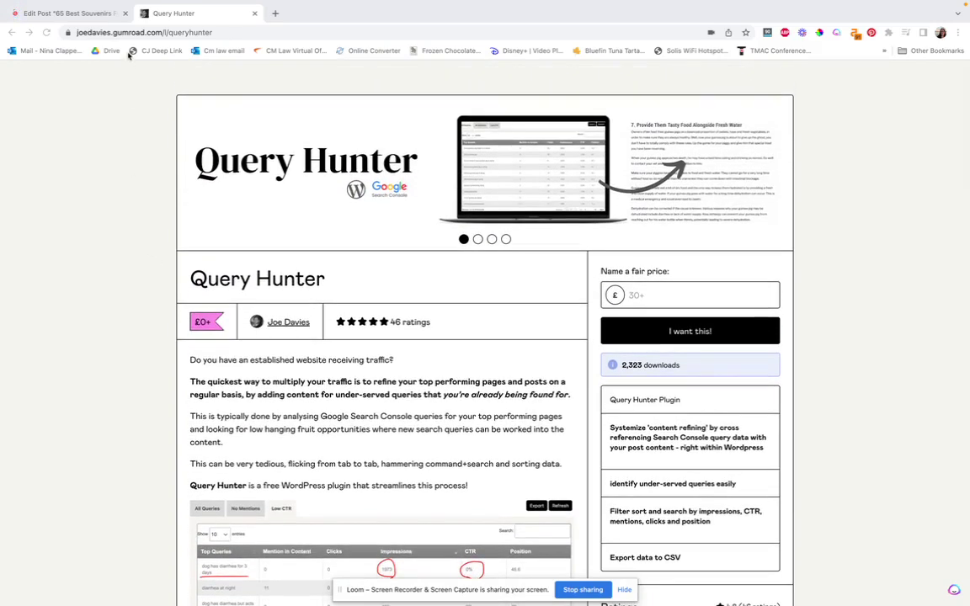
Step: Open the Canada souvenirs post editor and scroll to the QueryHunter table of 862 queries
left_click(82, 18)
scroll(801, 131, "down", 5)
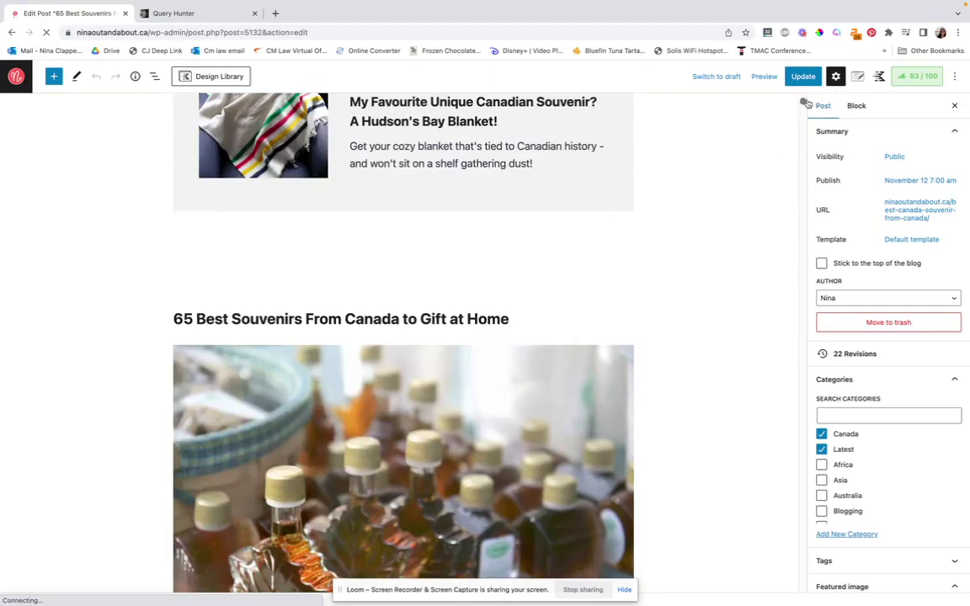
left_click_drag(800, 131, 780, 477)
scroll(556, 329, "down", 20)
scroll(556, 330, "down", 20)
scroll(556, 329, "down", 1)
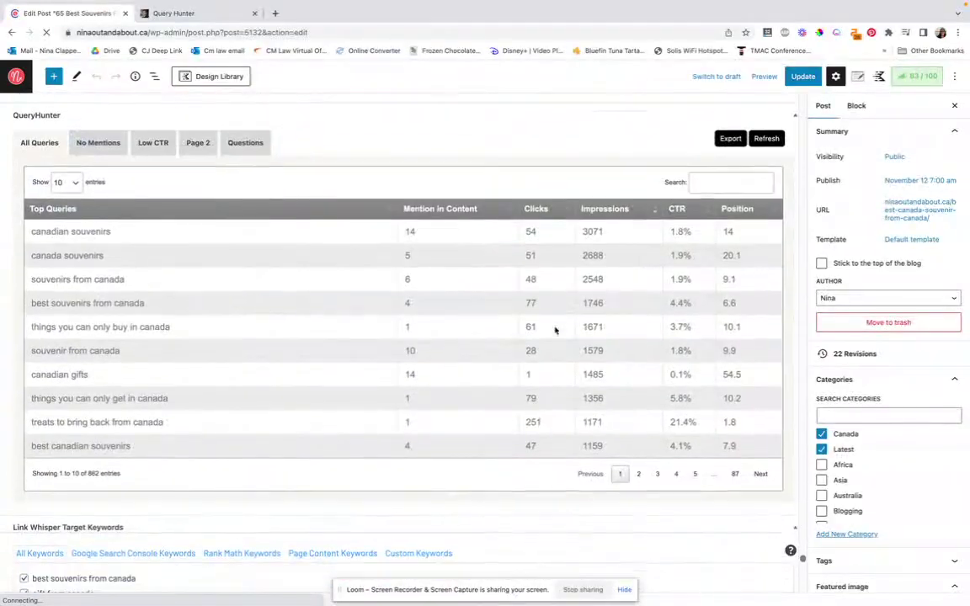
scroll(466, 152, "up", 3)
scroll(465, 150, "up", 5)
scroll(195, 167, "down", 10)
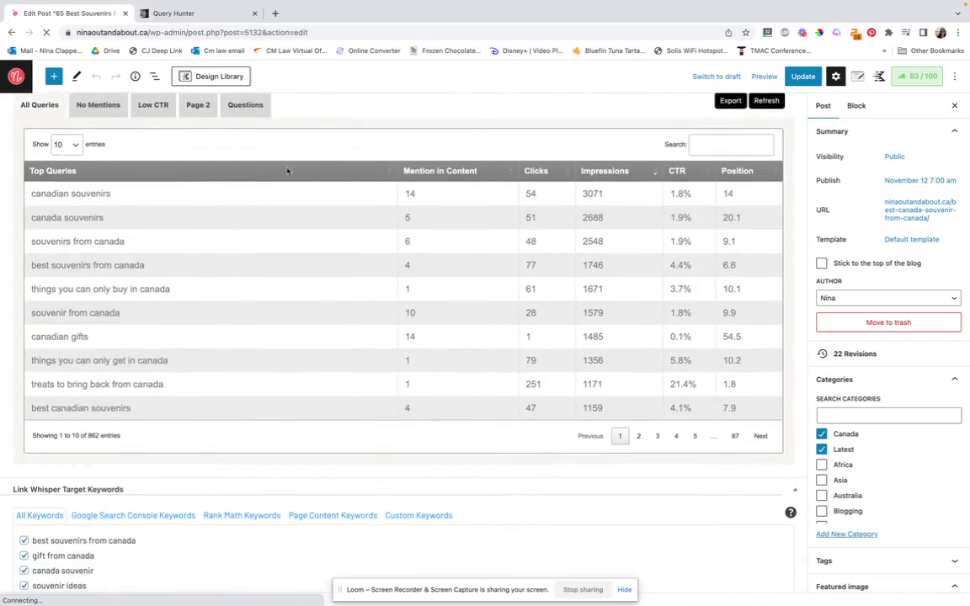
scroll(242, 249, "up", 2)
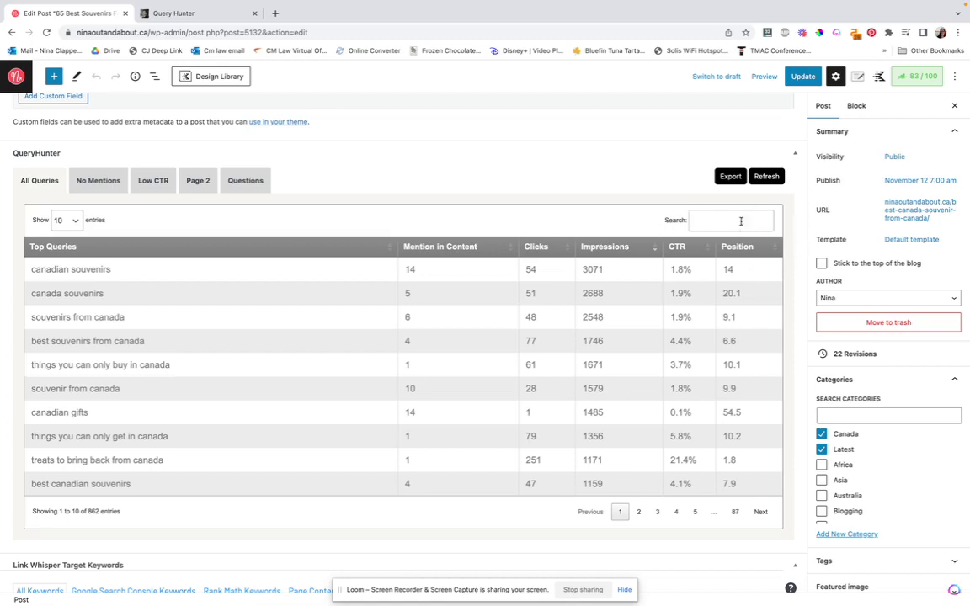
Step: Sort the QueryHunter table by position, then impressions, finally clicks descending, led by 'treats to bring back from canada'
left_click(775, 250)
left_click(776, 249)
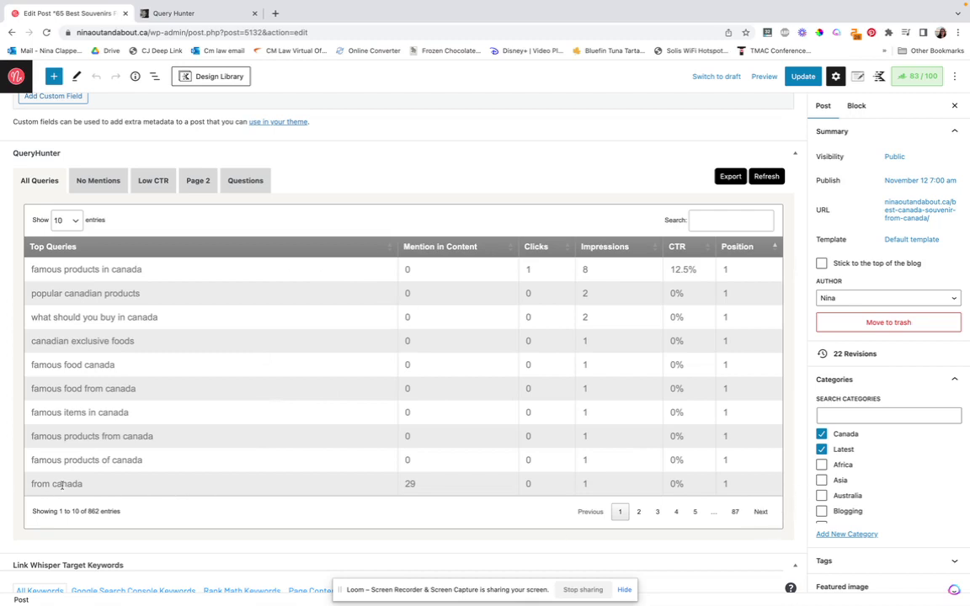
left_click(609, 248)
left_click(610, 249)
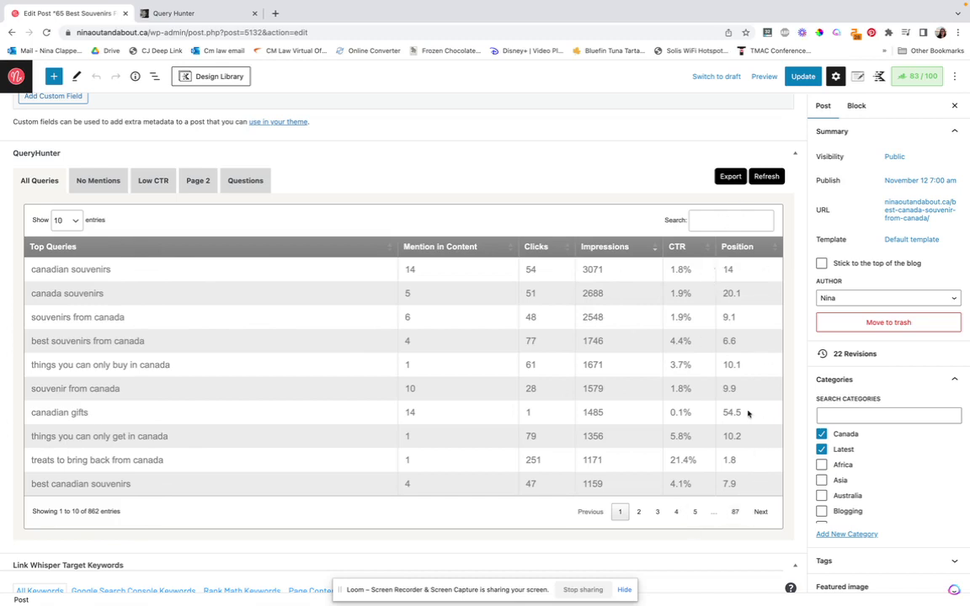
left_click(563, 247)
left_click(567, 247)
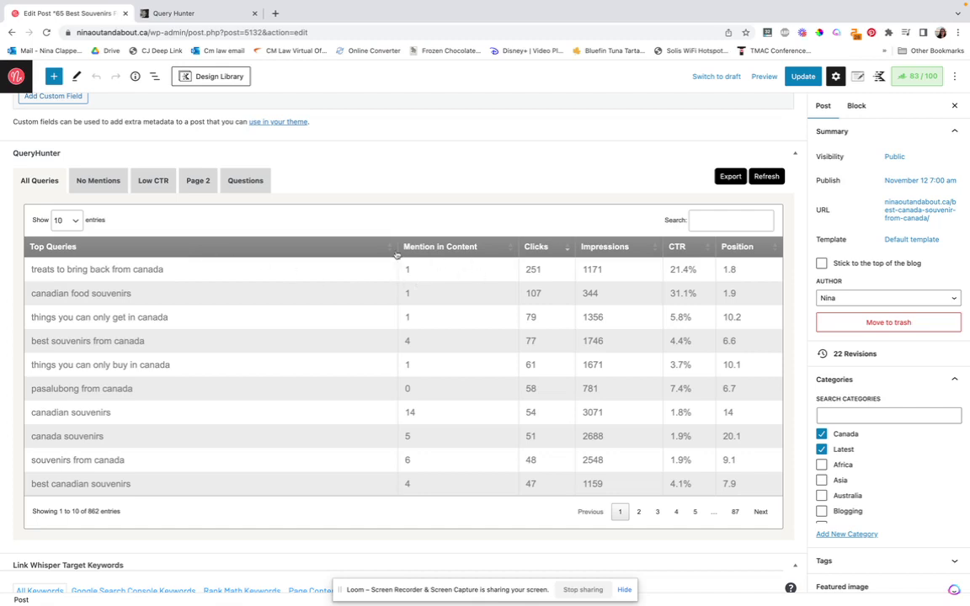
Step: Filter the QueryHunter queries by No Mentions, then by low CTR (29 queries)
left_click(96, 181)
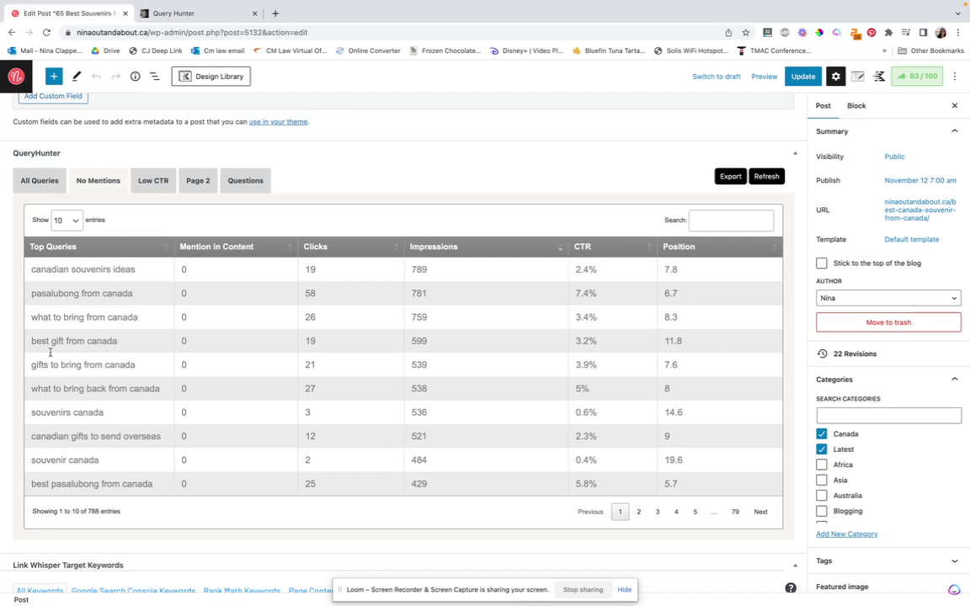
left_click(151, 190)
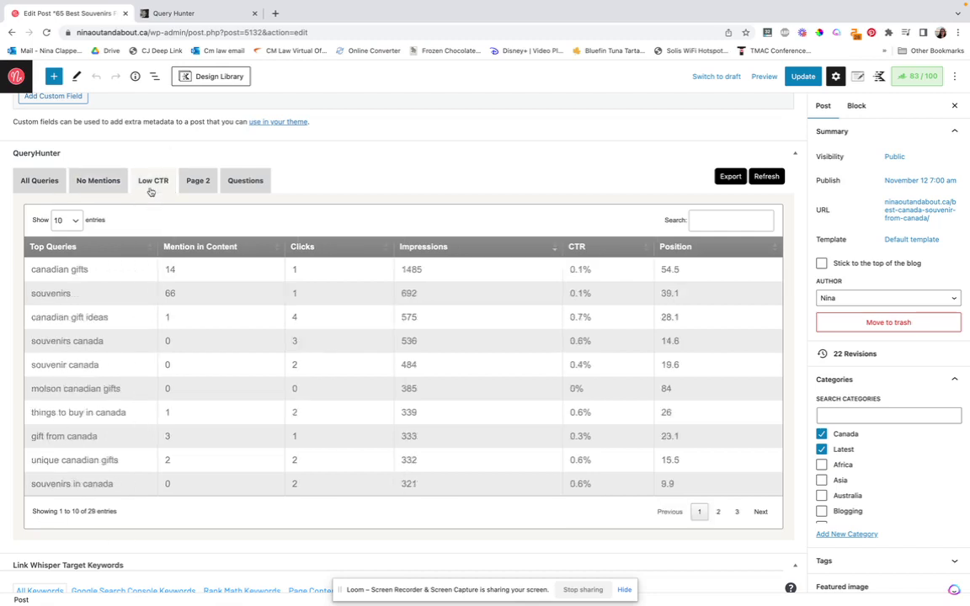
Step: Filter the QueryHunter queries to page-2 rankings, then to question-phrased queries
left_click(199, 189)
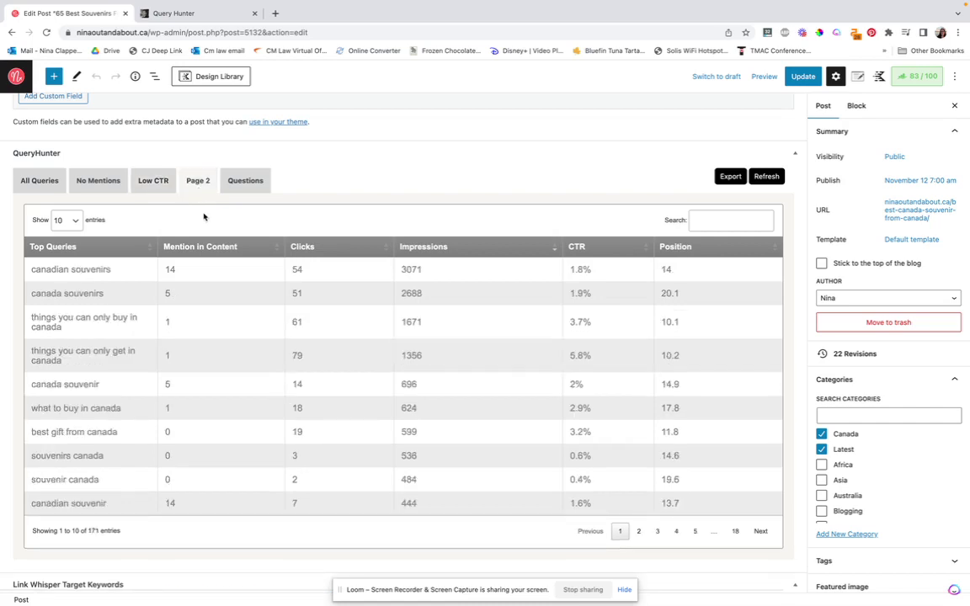
left_click(250, 189)
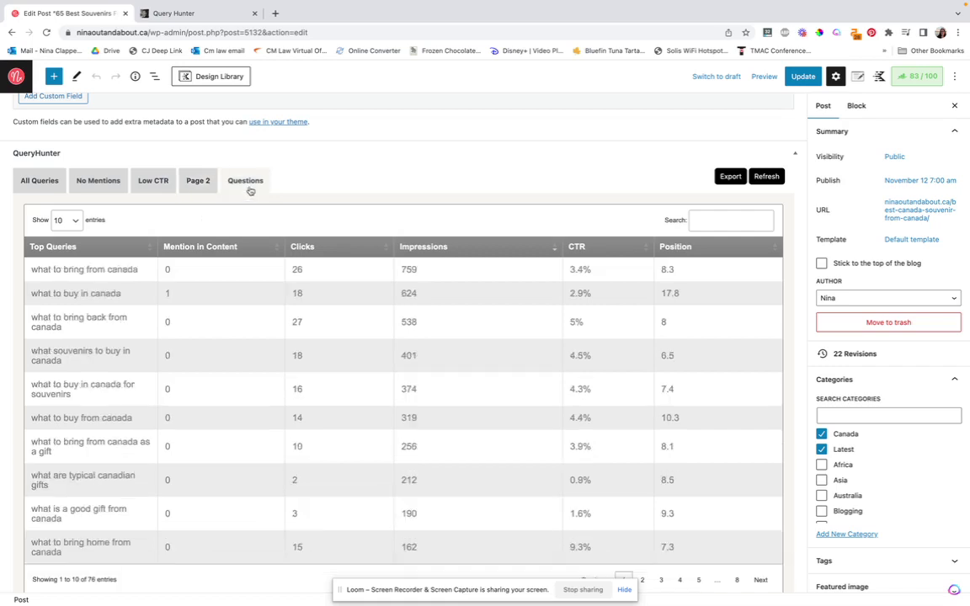
scroll(190, 205, "down", 1)
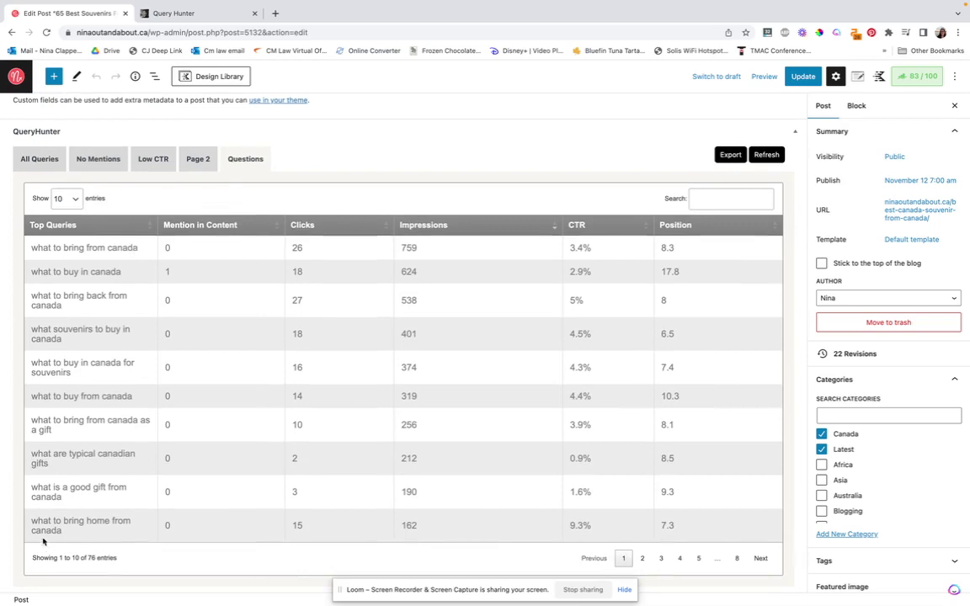
Step: Switch to the Gumroad tab showing the Query Hunter product page
mouse_move(272, 8)
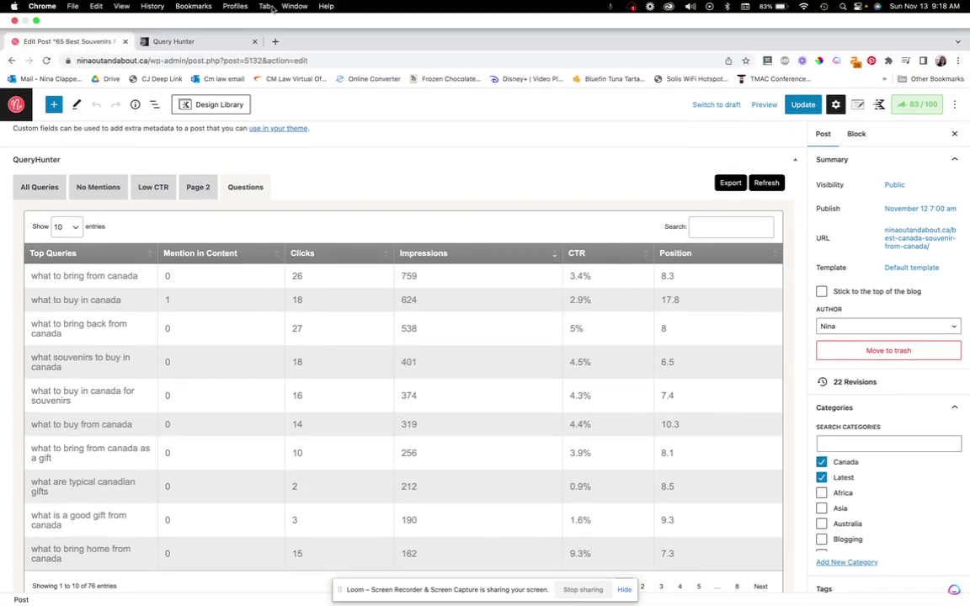
scroll(331, 128, "down", 2)
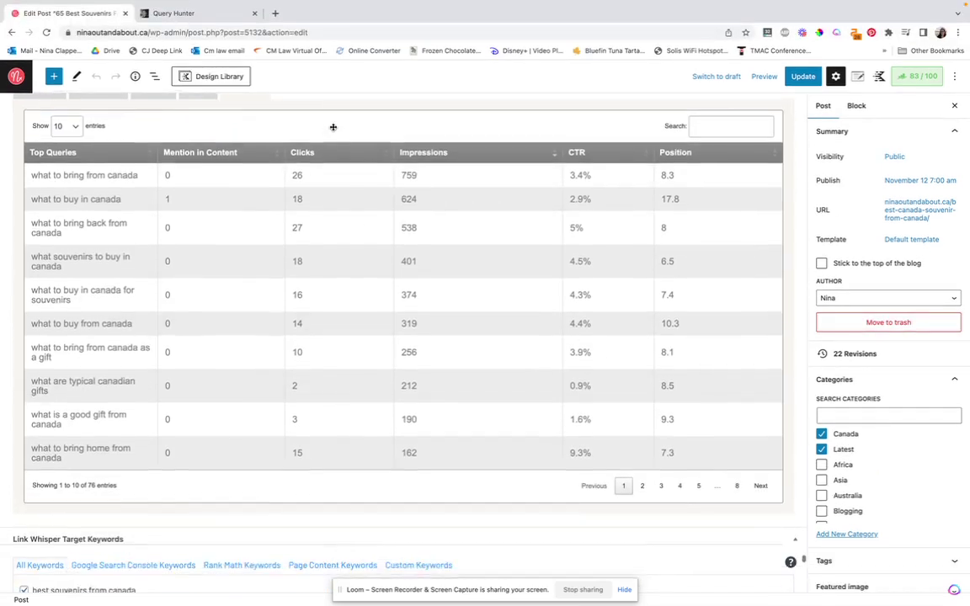
scroll(331, 128, "up", 3)
key("ctrl+Tab")
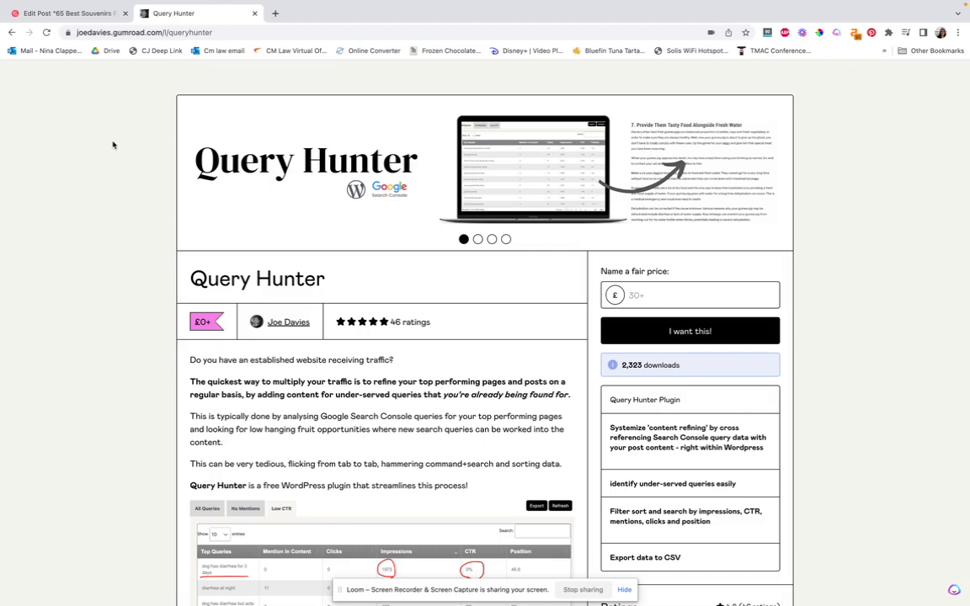
Step: Go from the post editor back to the Posts list and open QueryHunter Settings
left_click(44, 13)
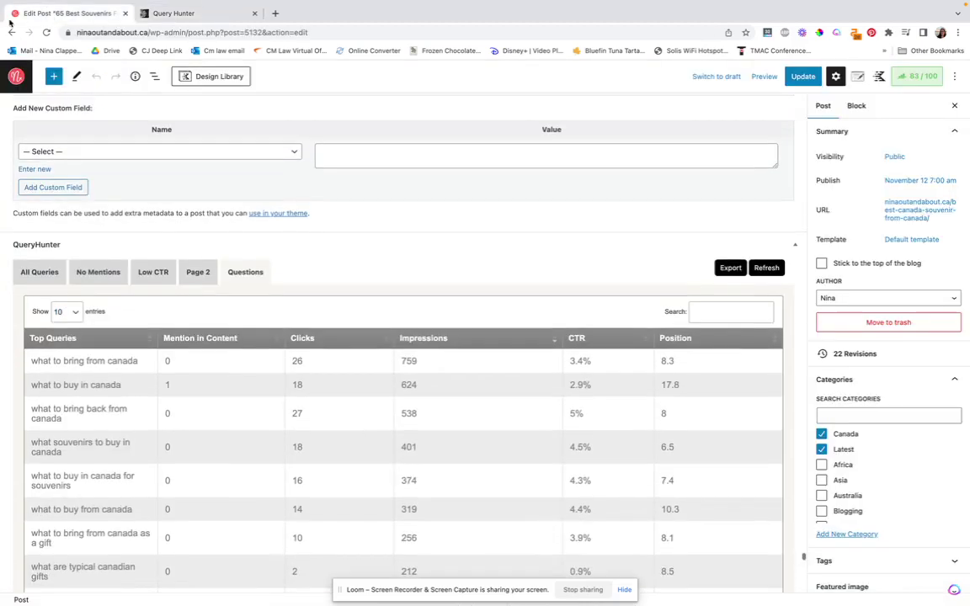
left_click(11, 33)
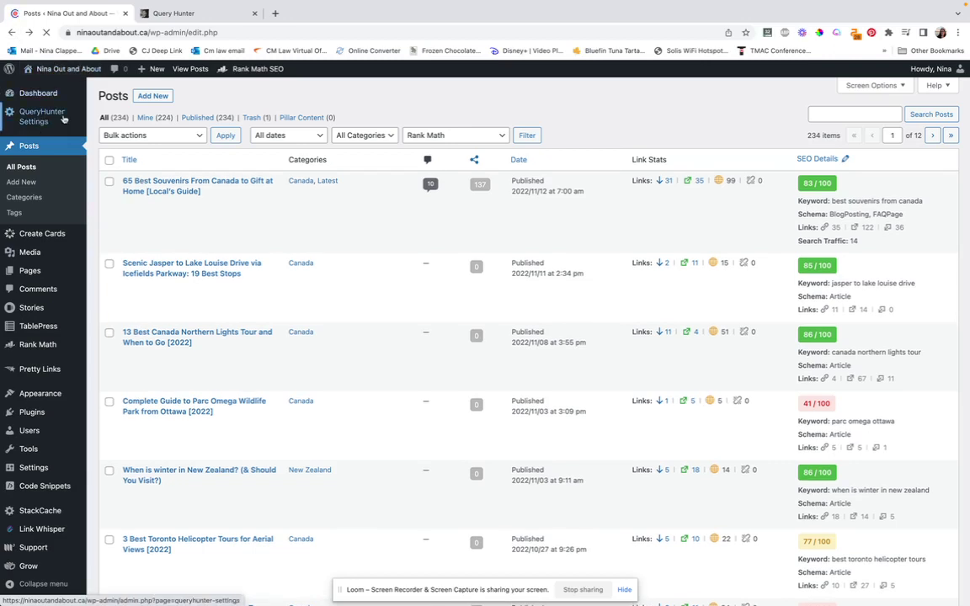
left_click(64, 119)
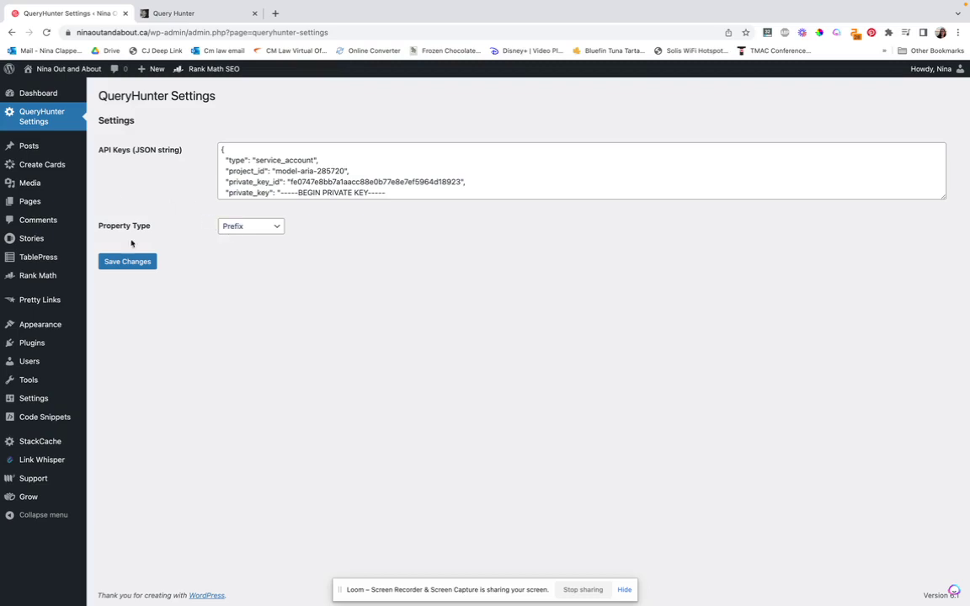
left_click(238, 225)
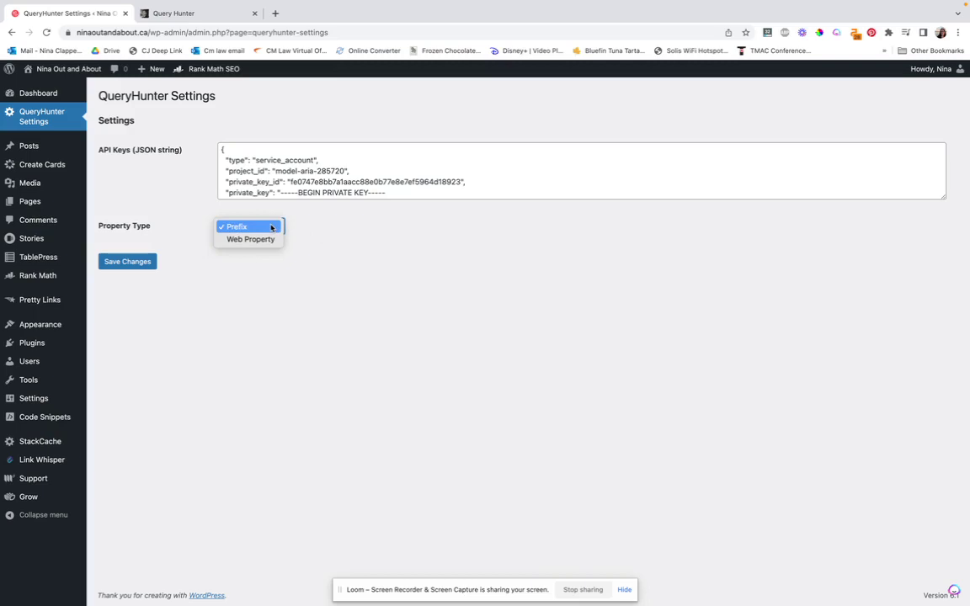
left_click(243, 227)
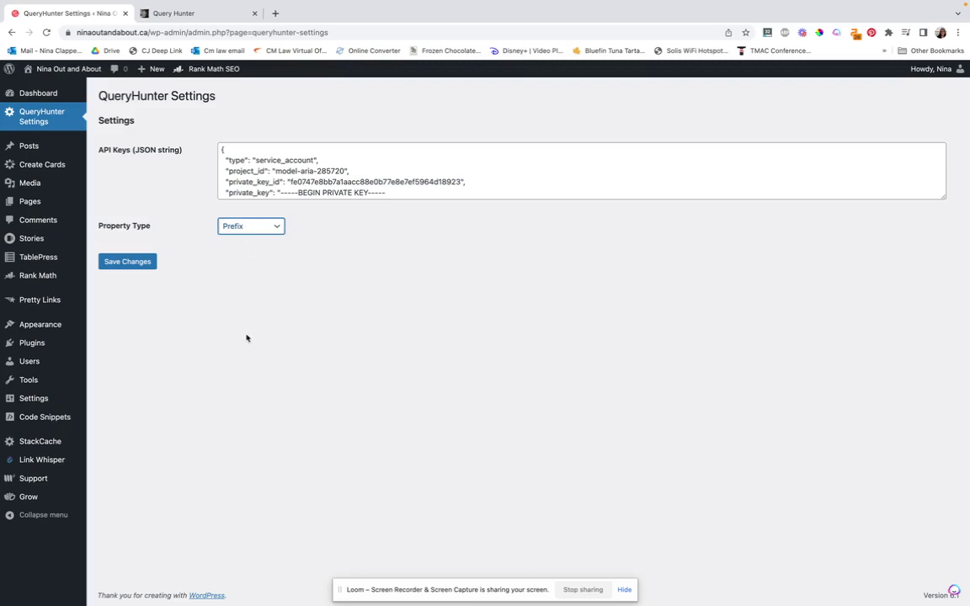
Step: Keep Property Type at Prefix and return to the 234-item Posts list
left_click(245, 229)
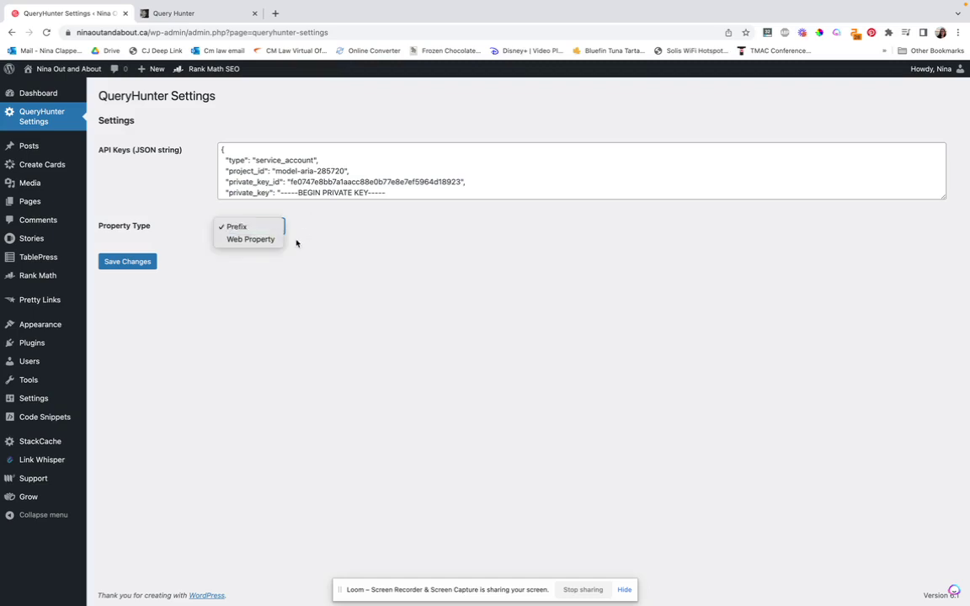
left_click(339, 261)
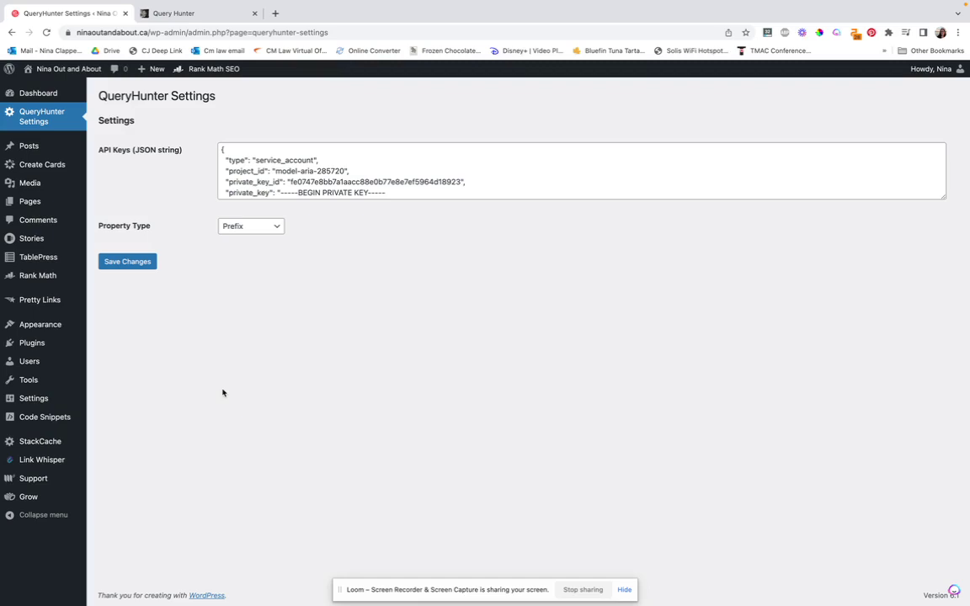
left_click(26, 146)
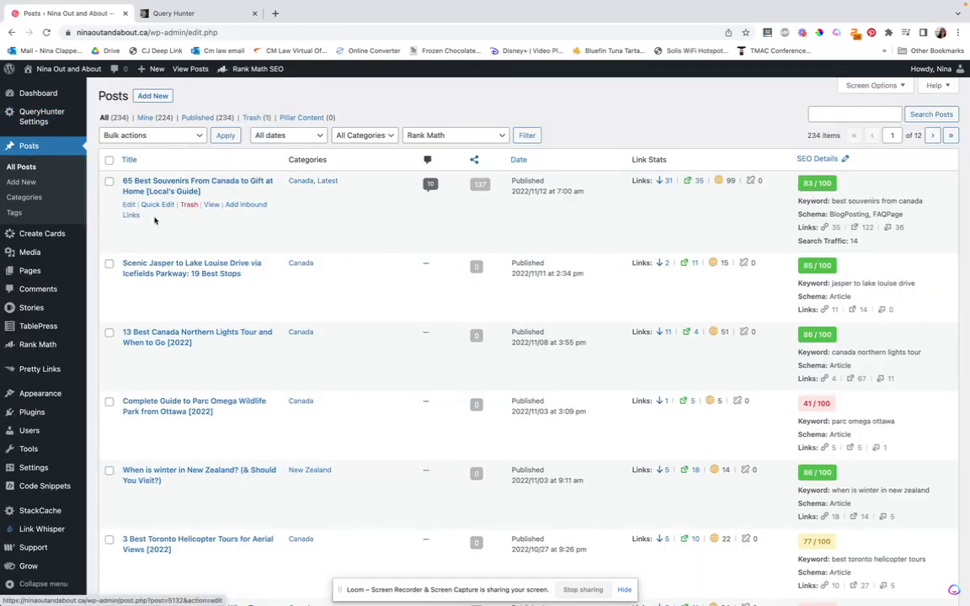
Step: Open the Scenic Jasper to Lake Louise Drive post and scroll to its no-data QueryHunter panel
left_click(129, 286)
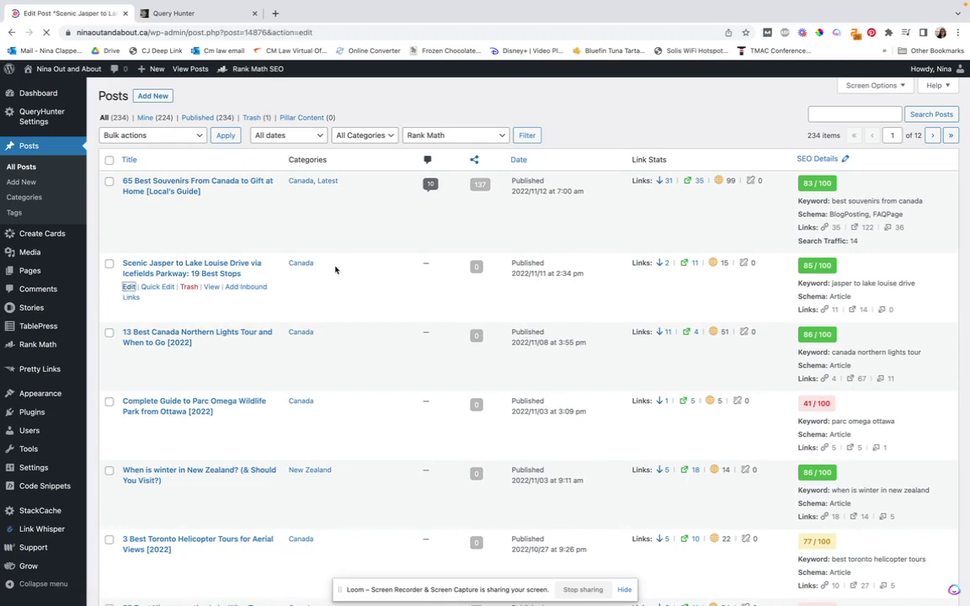
scroll(335, 270, "down", 10)
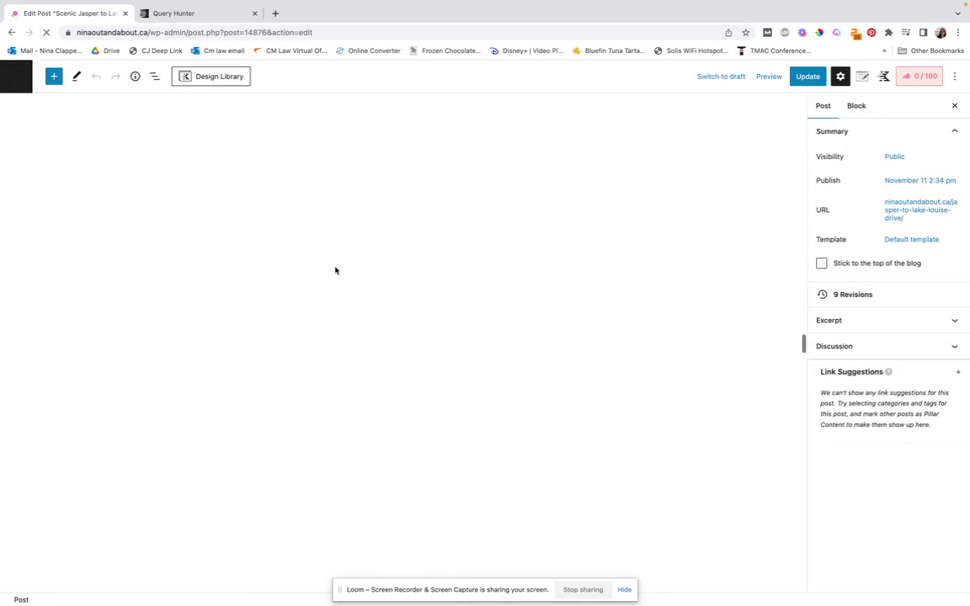
scroll(335, 270, "down", 10)
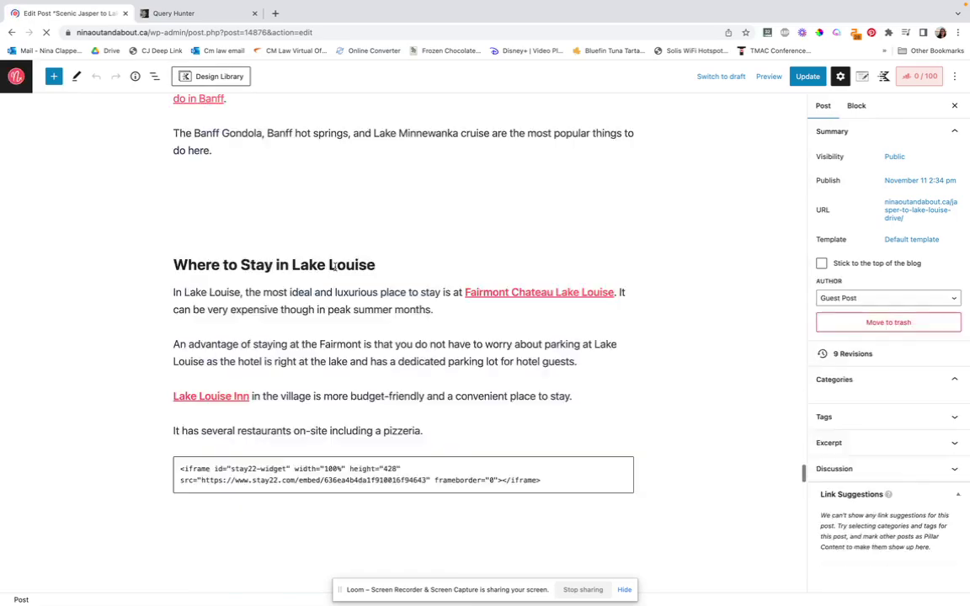
scroll(335, 269, "down", 20)
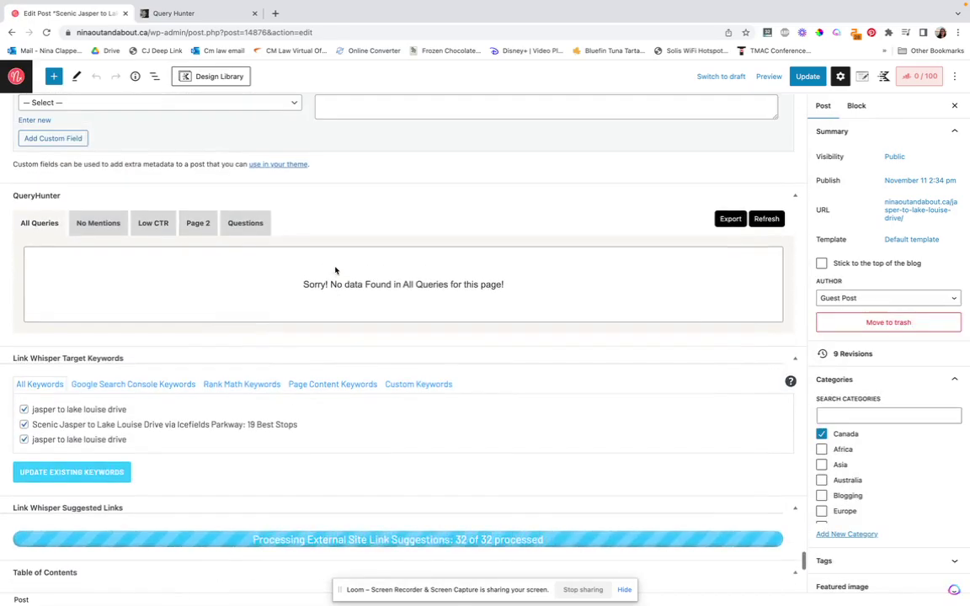
triple_click(510, 287)
left_click(519, 288)
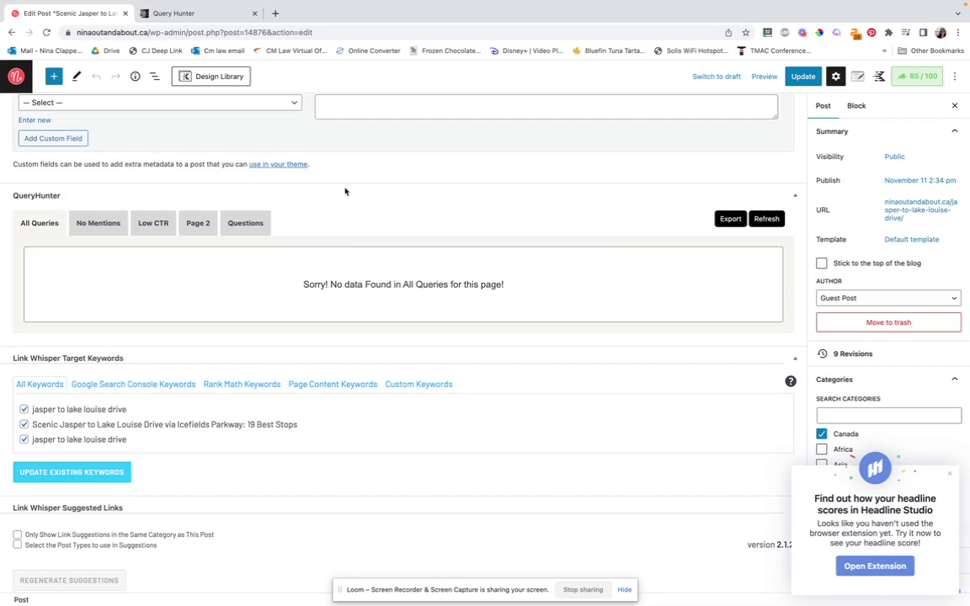
Step: Switch to the Gumroad tab offering the free Query Hunter plugin at £0+
left_click(166, 12)
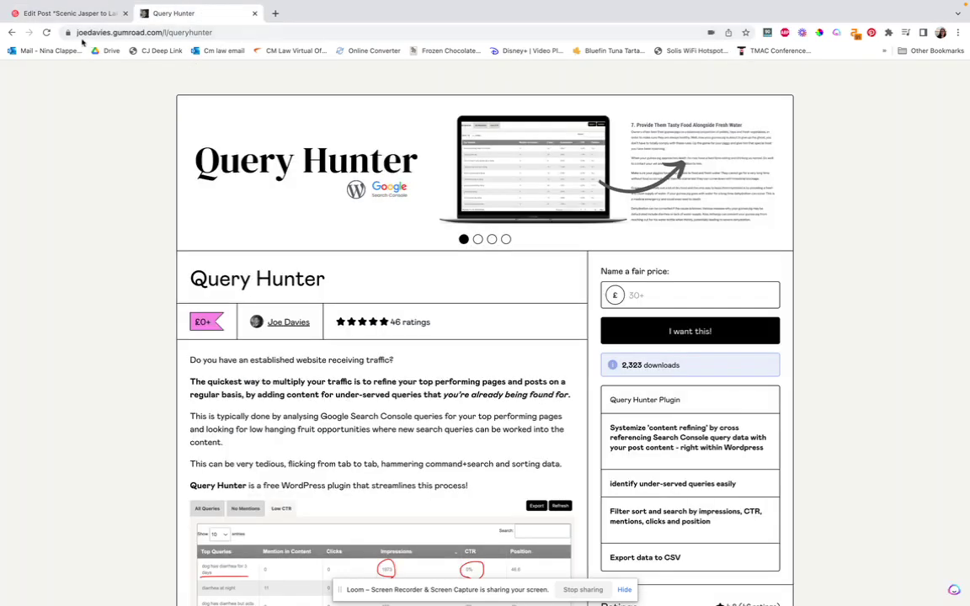